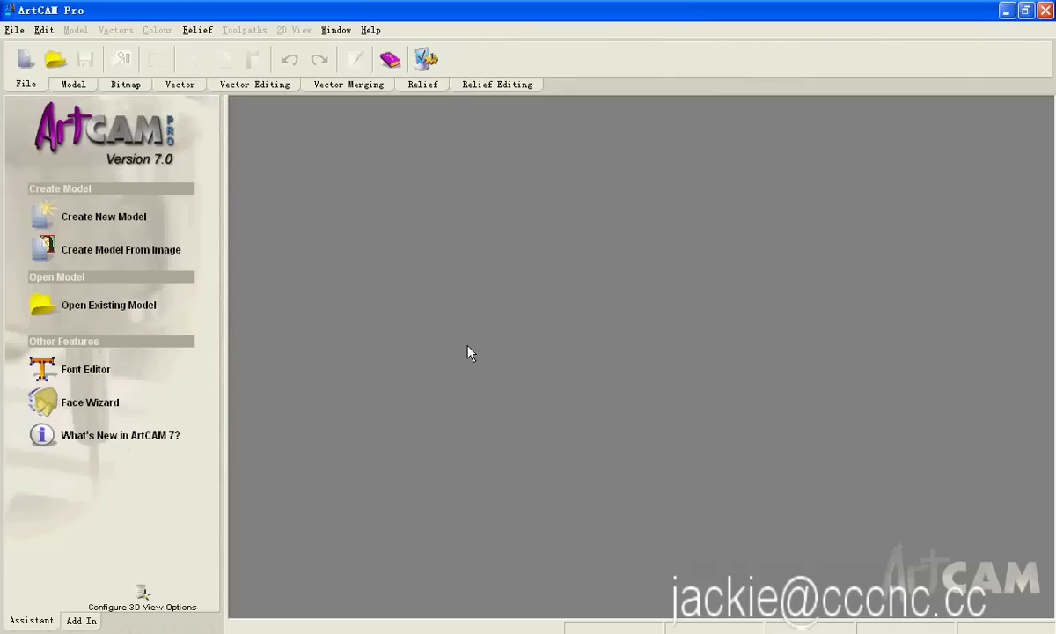
Create a new 200 x 200 mm model at 948 x 948 points resolution and maximize its 2D view.
click(103, 220)
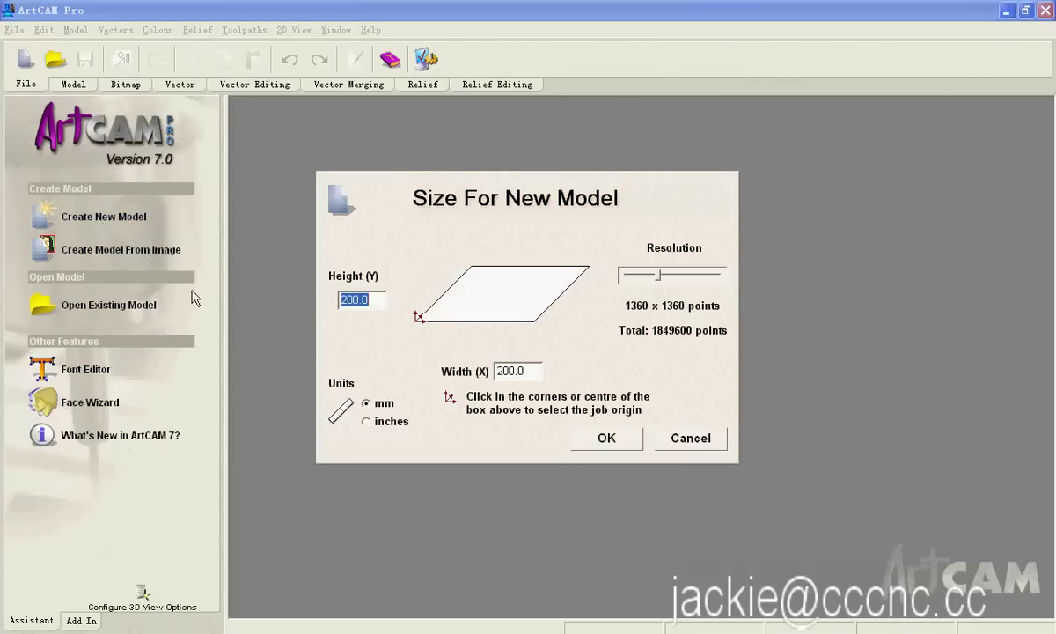
click(359, 301)
click(518, 371)
click(625, 275)
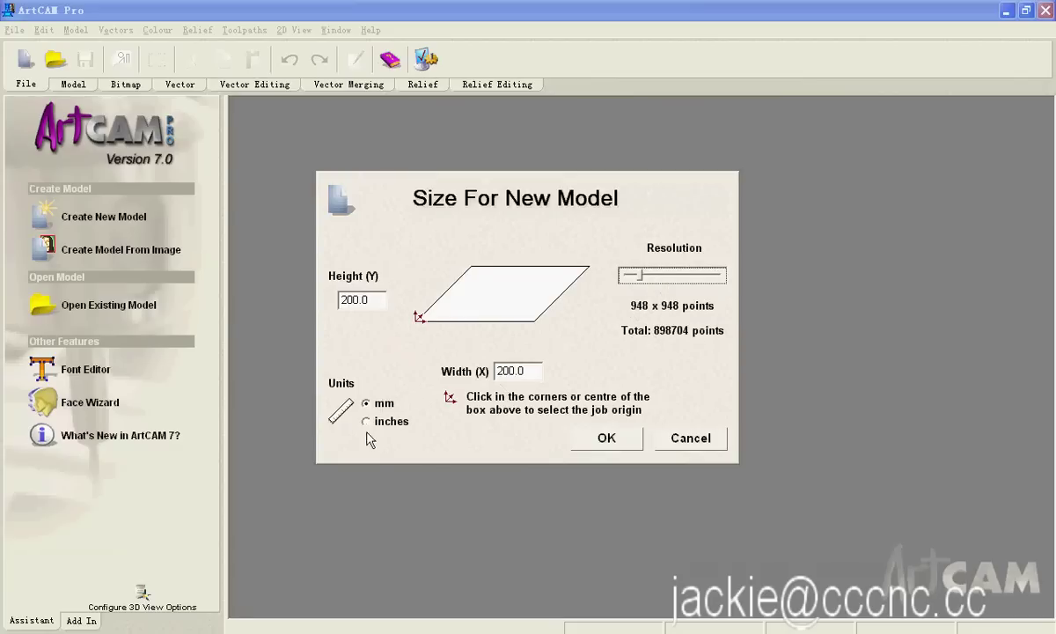
click(607, 439)
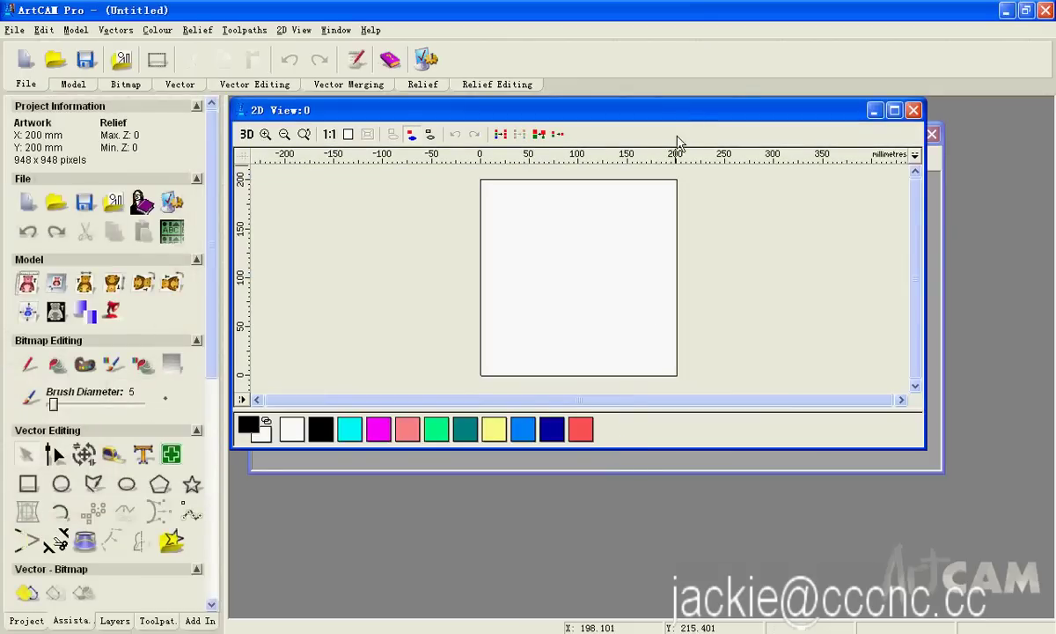
double_click(643, 110)
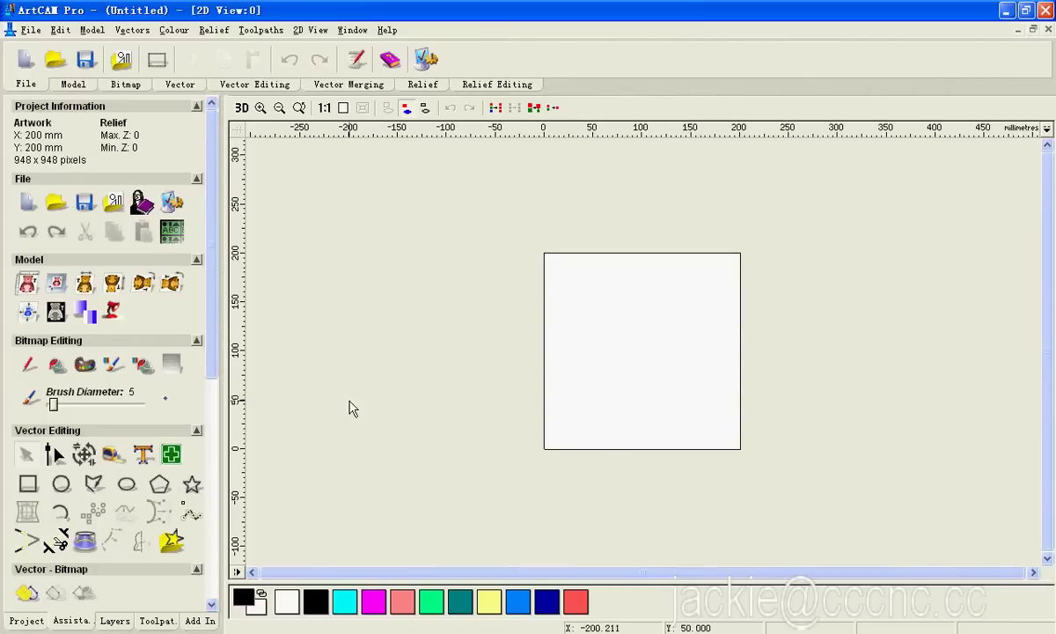
Sketch a circle about 101.5 mm in diameter near the middle of the model area.
drag(210, 344, 217, 394)
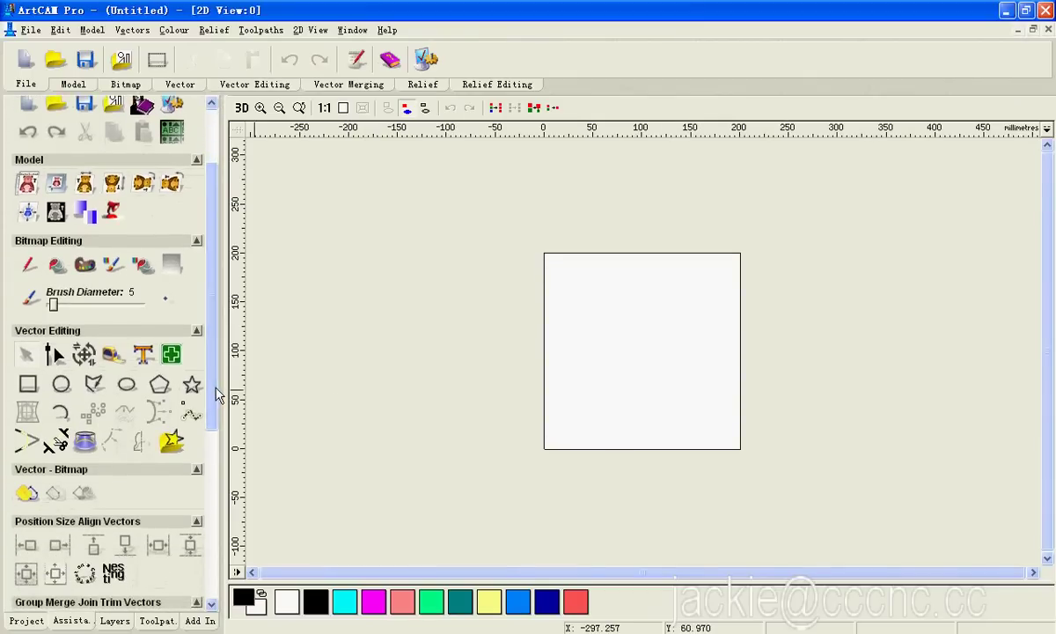
click(61, 386)
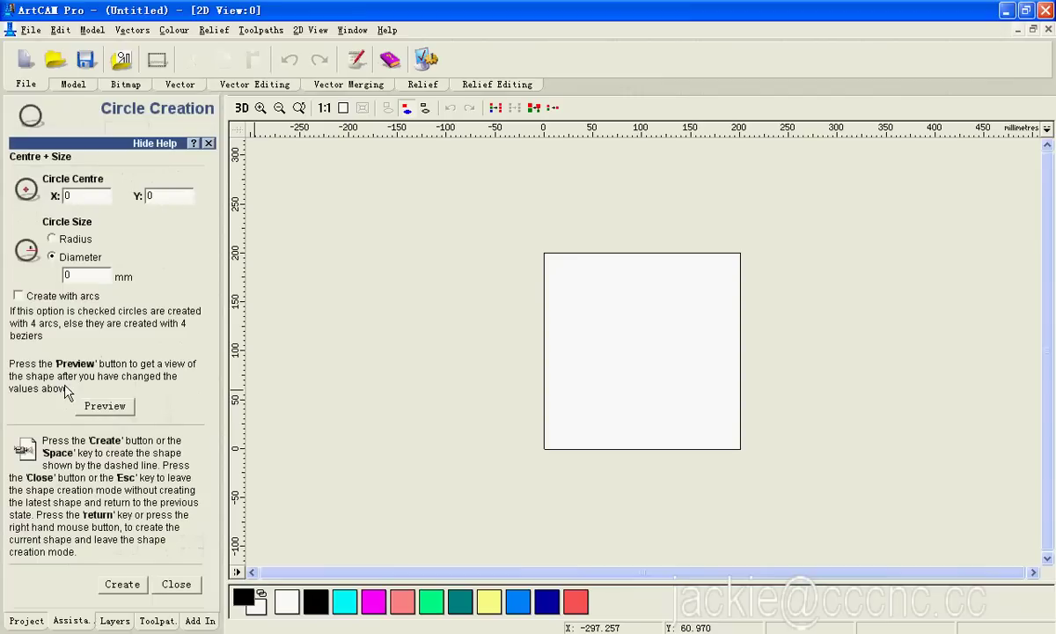
click(89, 195)
drag(646, 358, 610, 323)
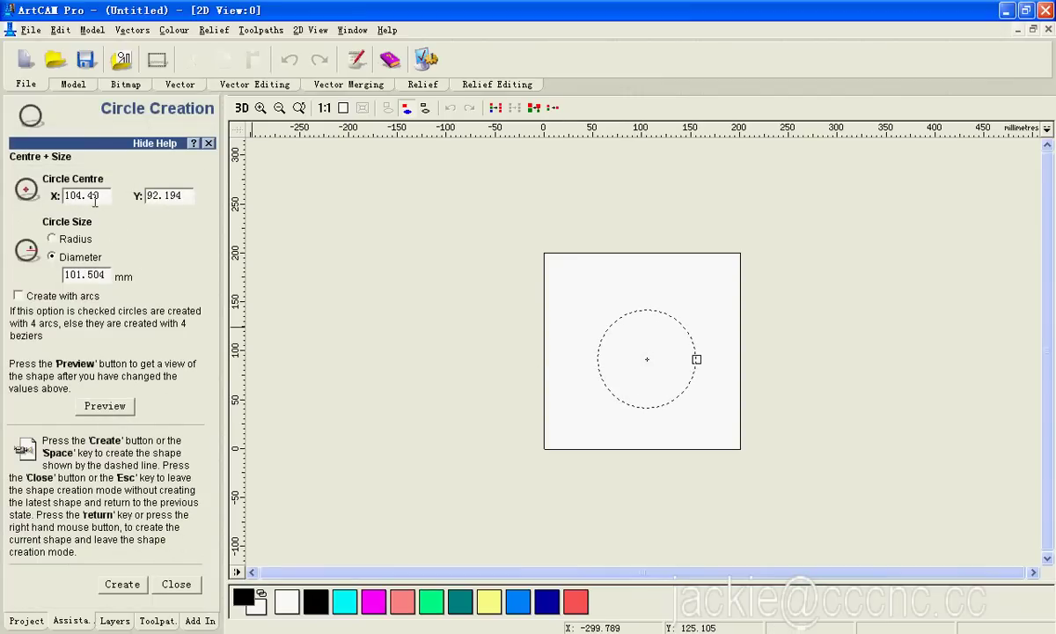
Set the circle's centre to X 100.00 and Y 100.00.
drag(96, 196, 55, 196)
text(100.00)
click(167, 195)
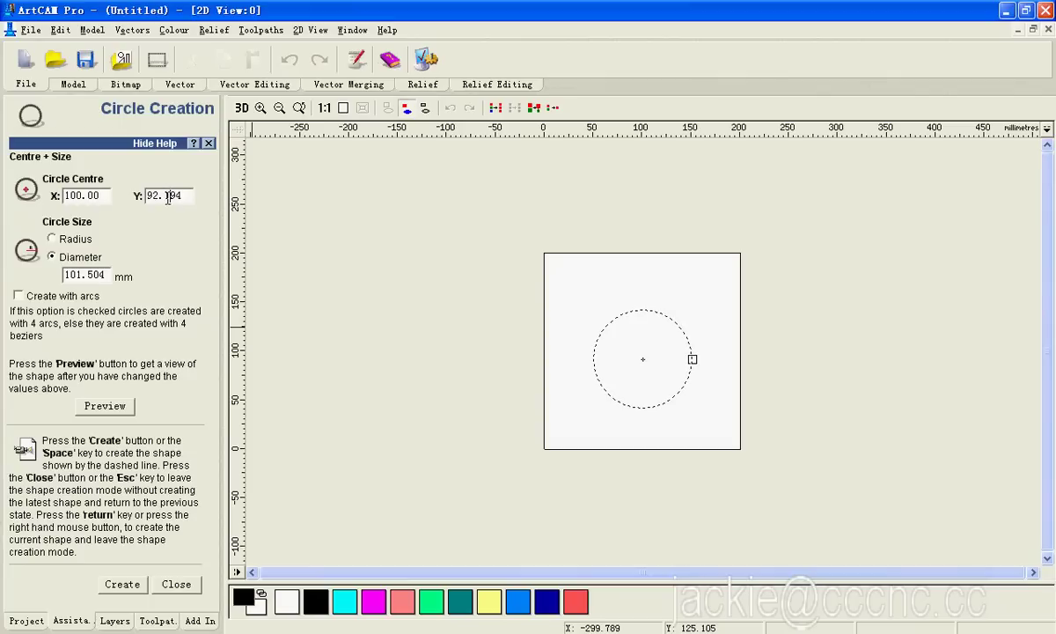
drag(169, 195, 143, 200)
text(100.00)
Set the circle's diameter to 100.00 mm, create the circle and leave circle creation.
click(101, 276)
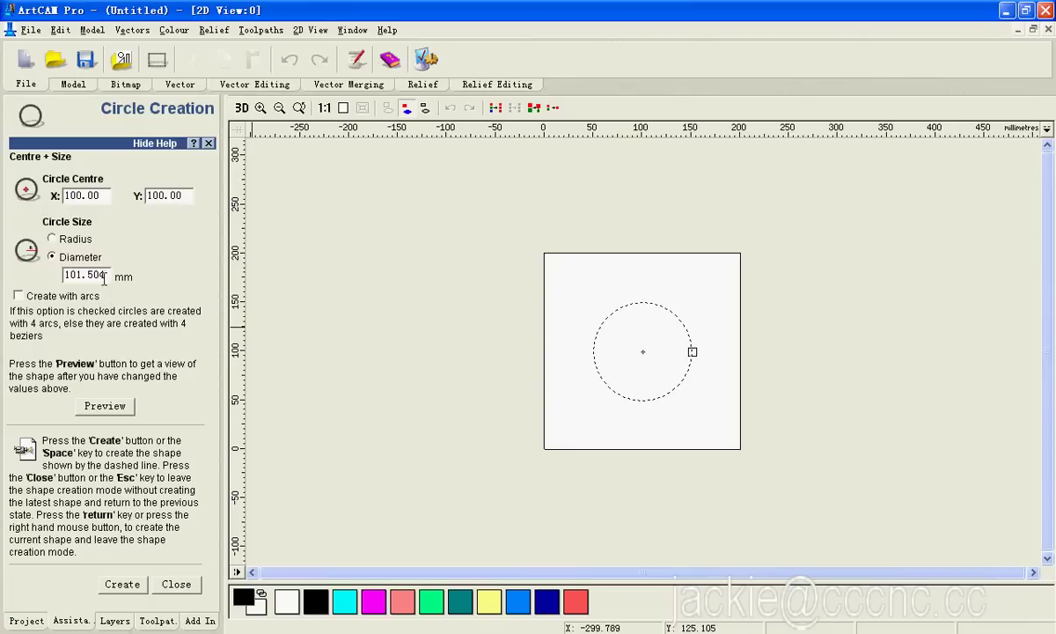
drag(104, 275, 62, 278)
text(100.00)
click(157, 195)
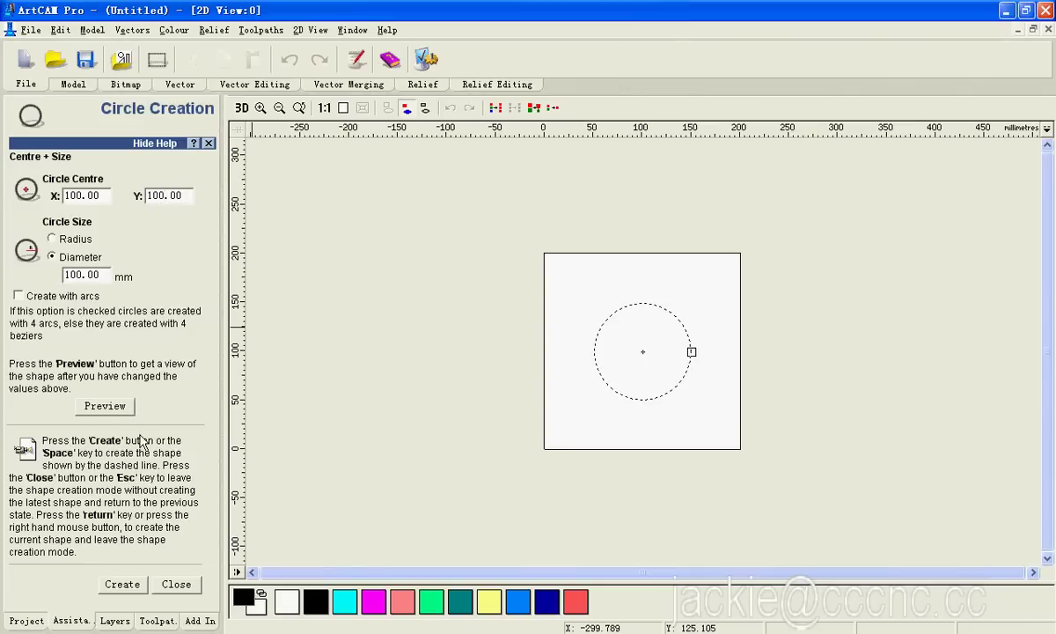
click(123, 585)
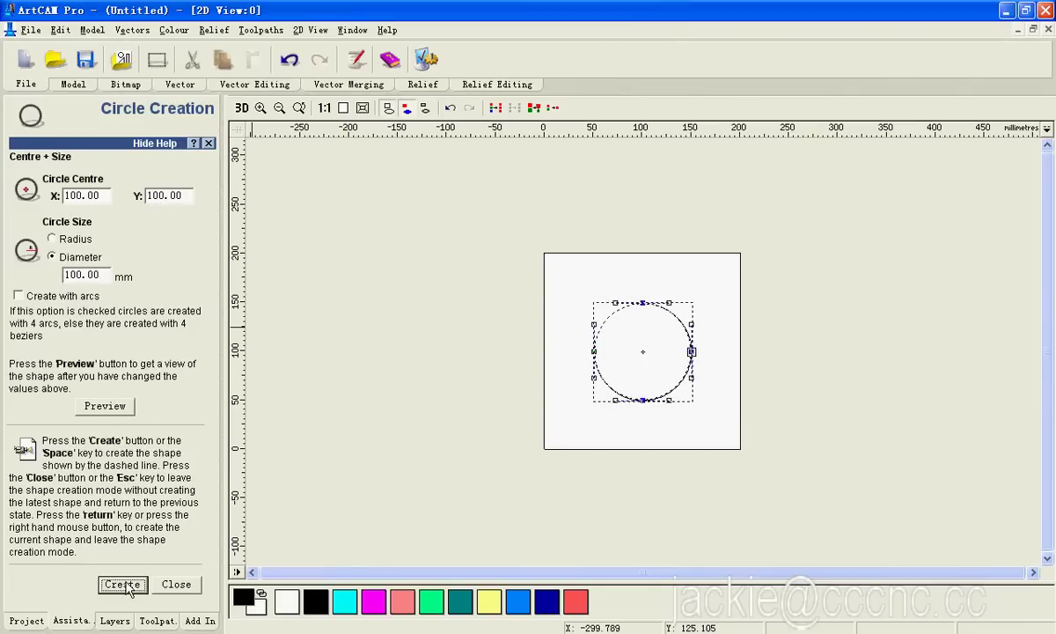
click(176, 585)
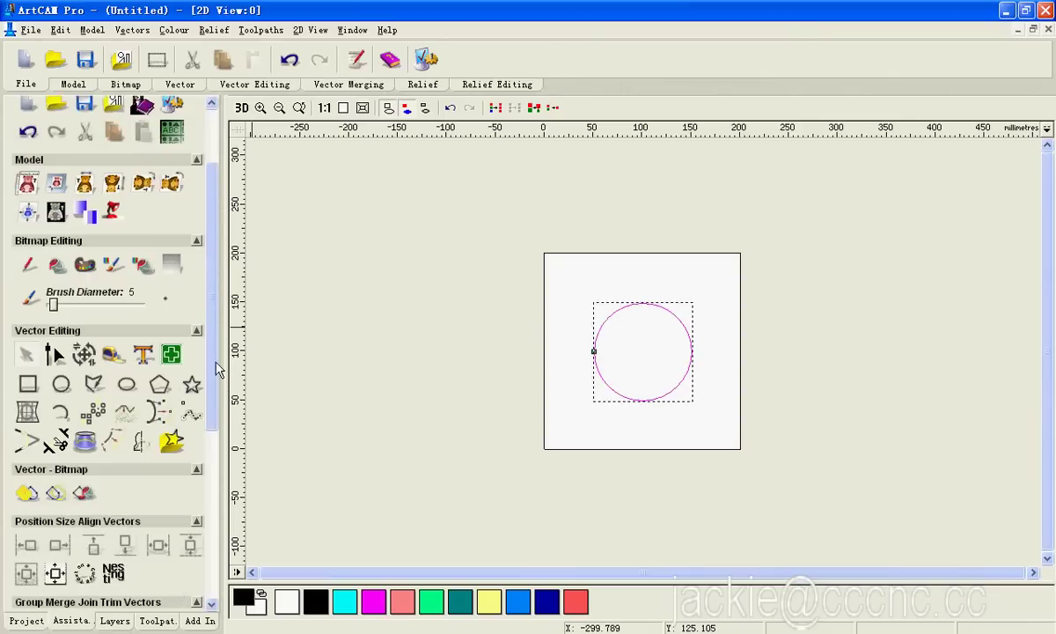
Start a 2D profiling toolpath on the outside of the circle with a finish depth of 10 mm.
drag(214, 365, 224, 541)
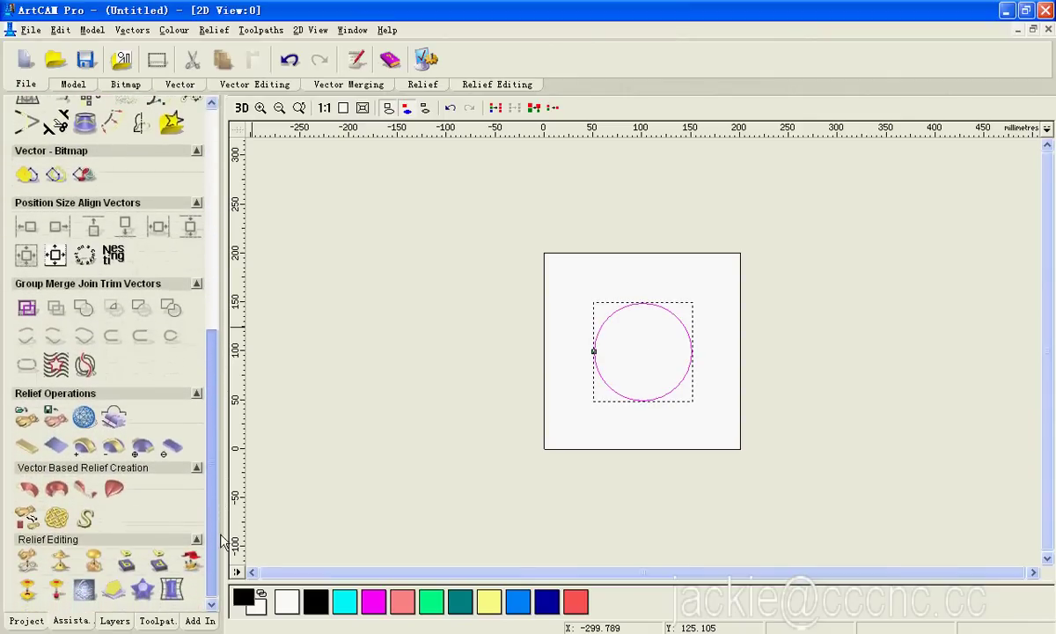
click(156, 621)
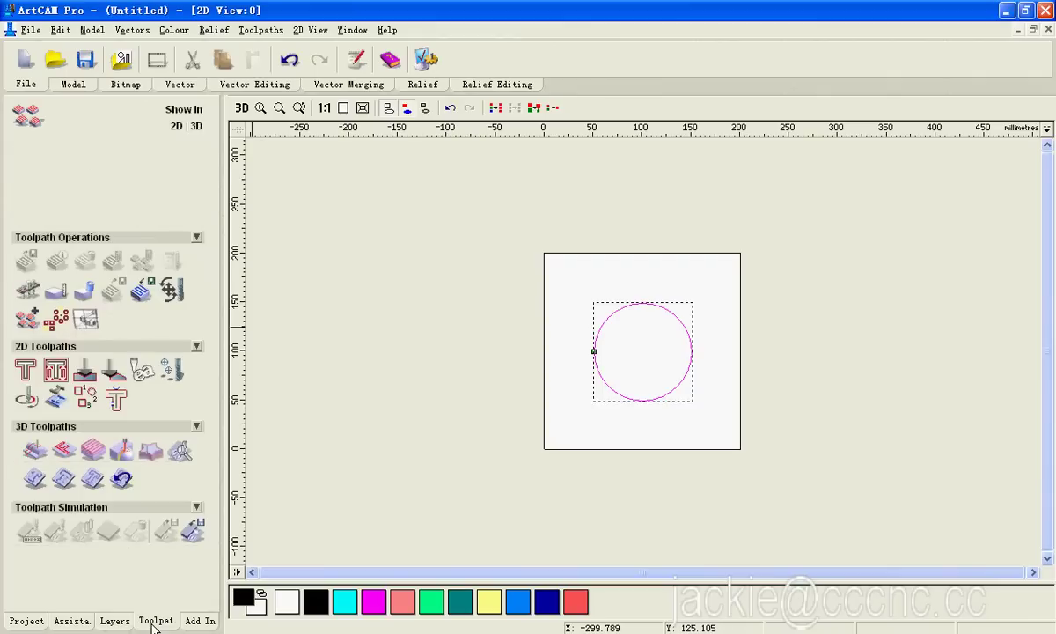
click(24, 369)
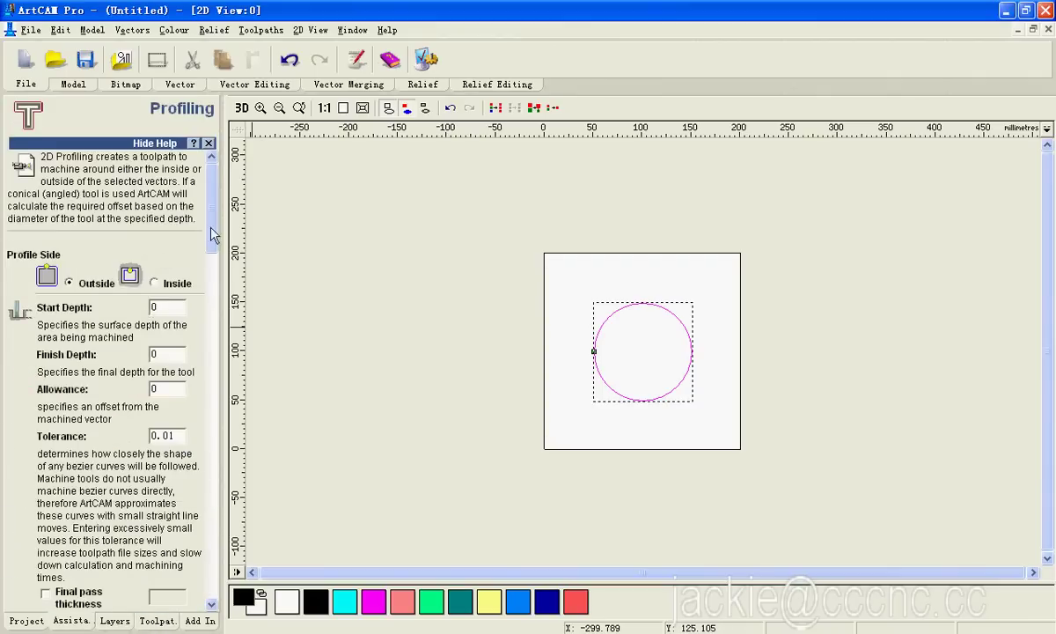
click(154, 282)
click(69, 283)
key(Tab)
key(Tab)
text(10)
Set the profiling toolpath's machine safe Z to 120 mm.
scroll(194, 229, down, 5)
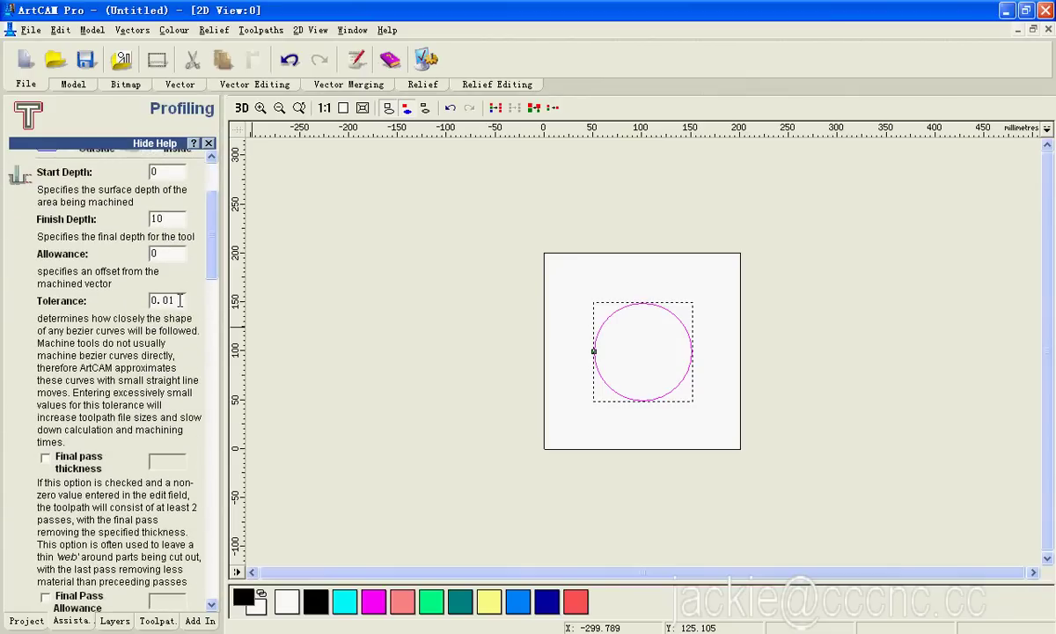
scroll(209, 292, down, 5)
scroll(209, 293, down, 10)
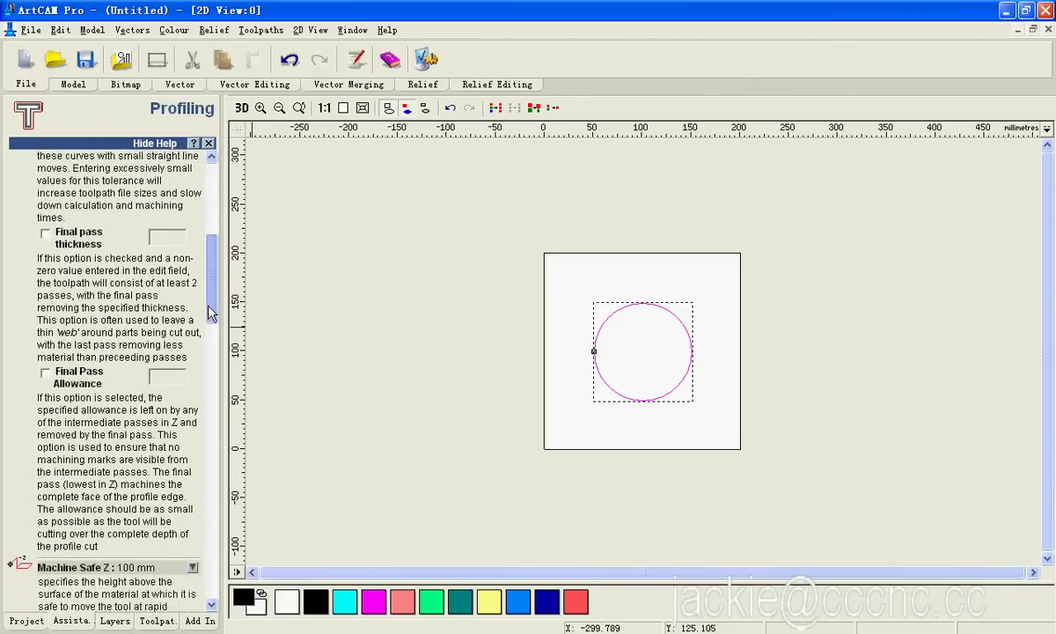
click(193, 375)
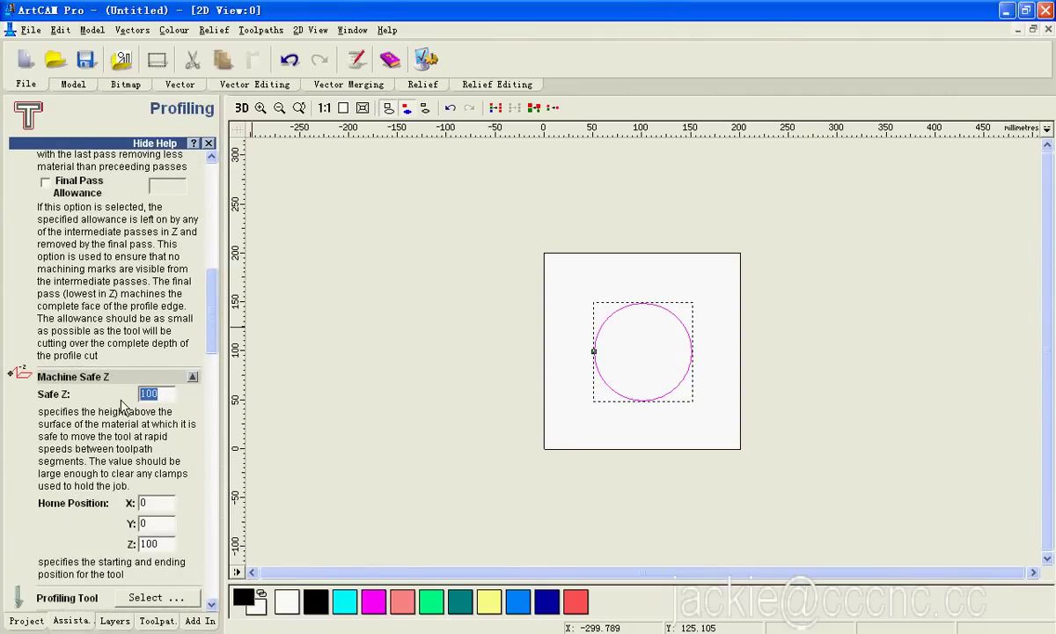
text(120)
key(Tab)
key(Tab)
Pick the End Mill 6 mm for wood or plastic from the tool database as the profiling tool.
scroll(216, 360, down, 5)
scroll(218, 374, down, 1)
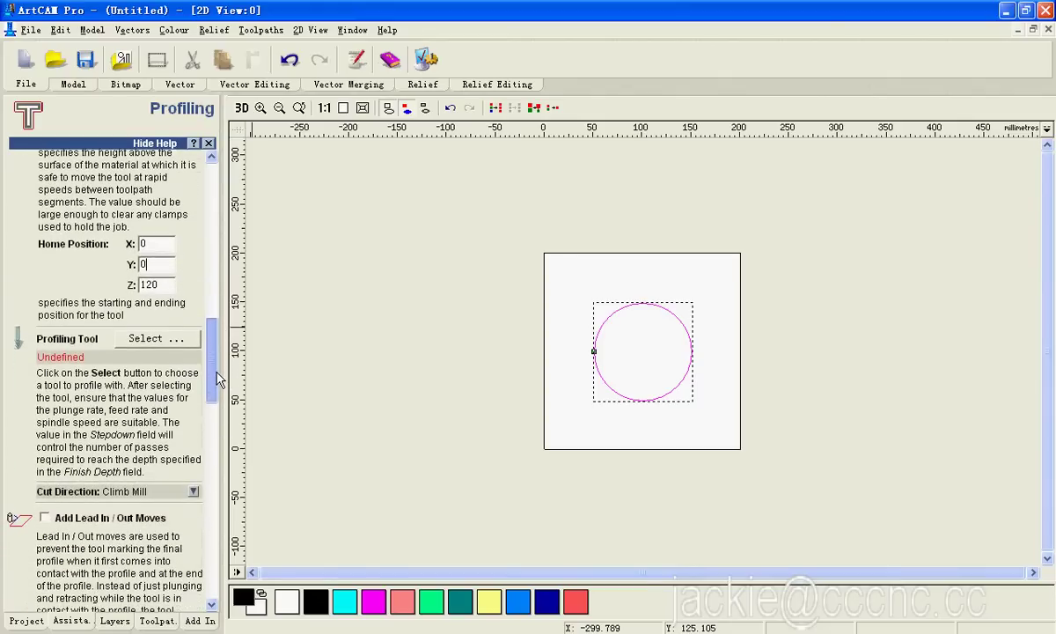
click(170, 336)
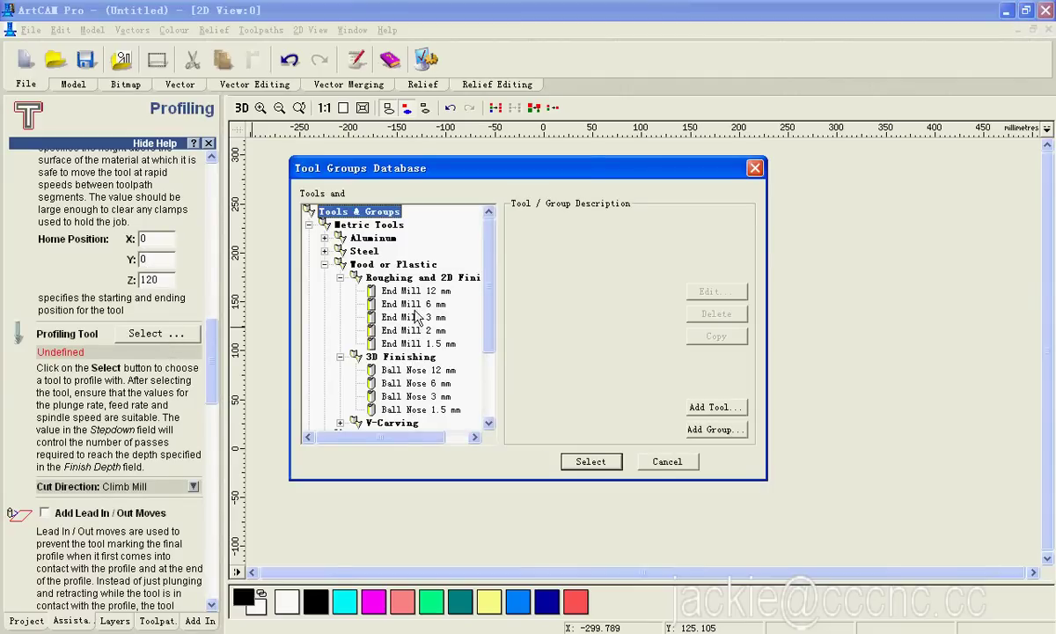
click(414, 304)
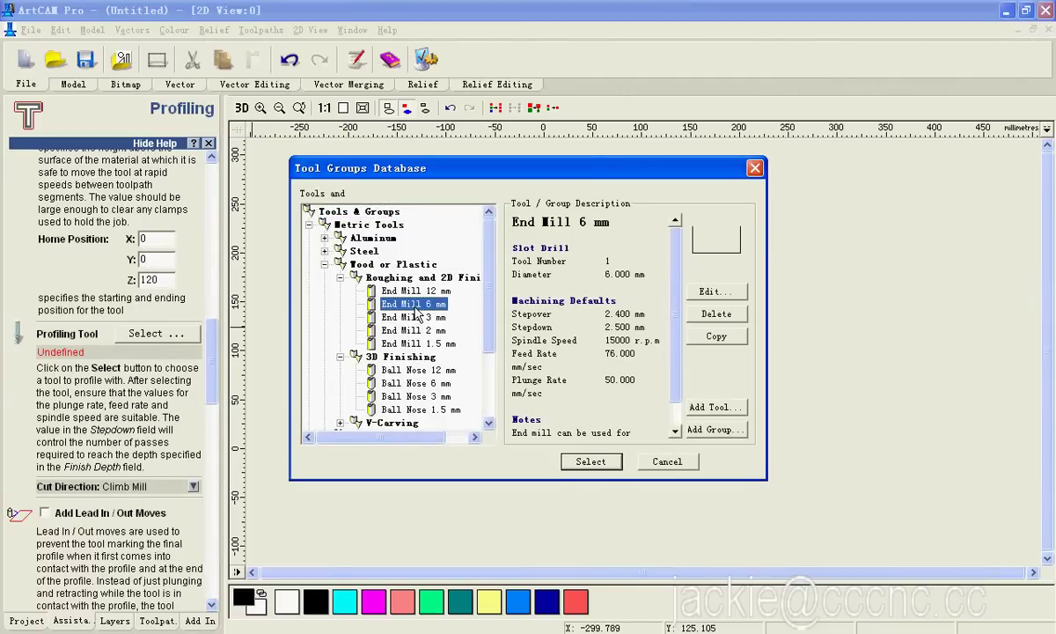
Edit the 6 mm end mill to a stepdown of 3.0 mm and a stepover of 100%, and assign it to the profile.
click(717, 294)
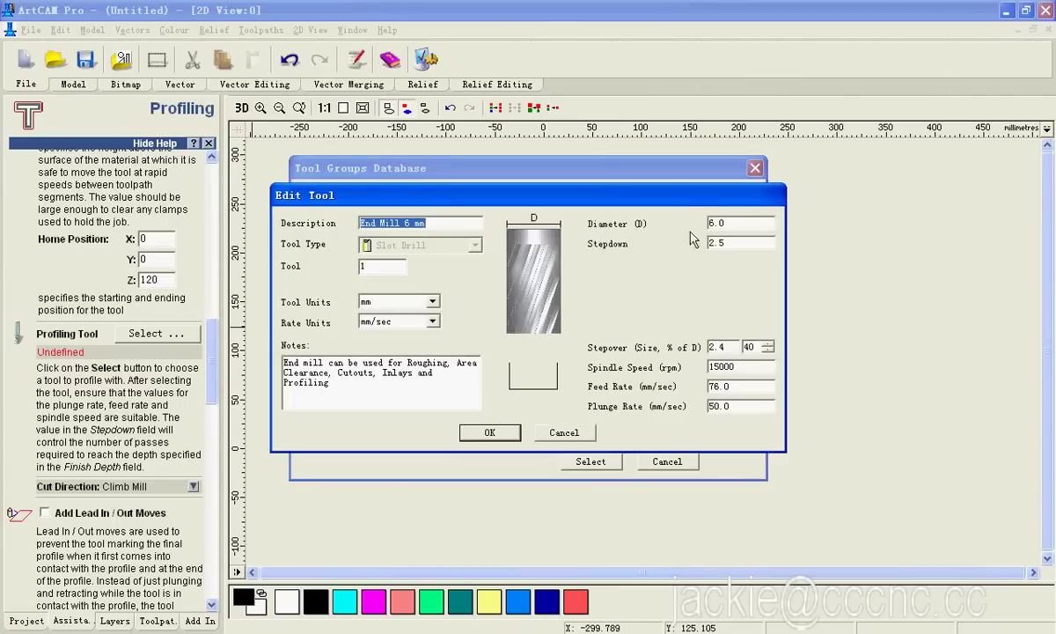
drag(673, 205, 651, 216)
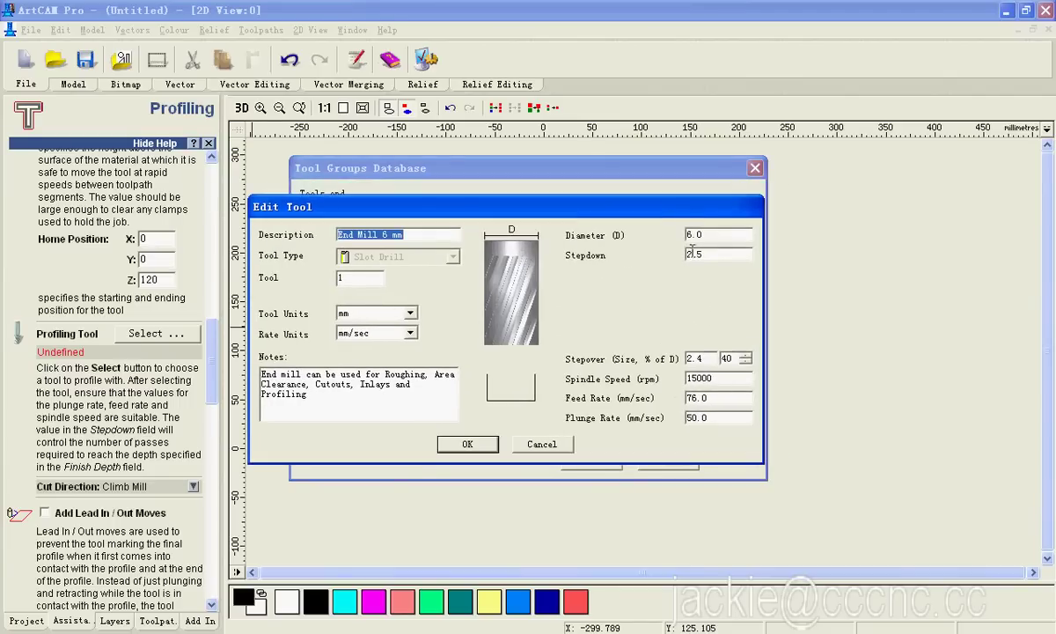
click(707, 254)
drag(706, 254, 656, 267)
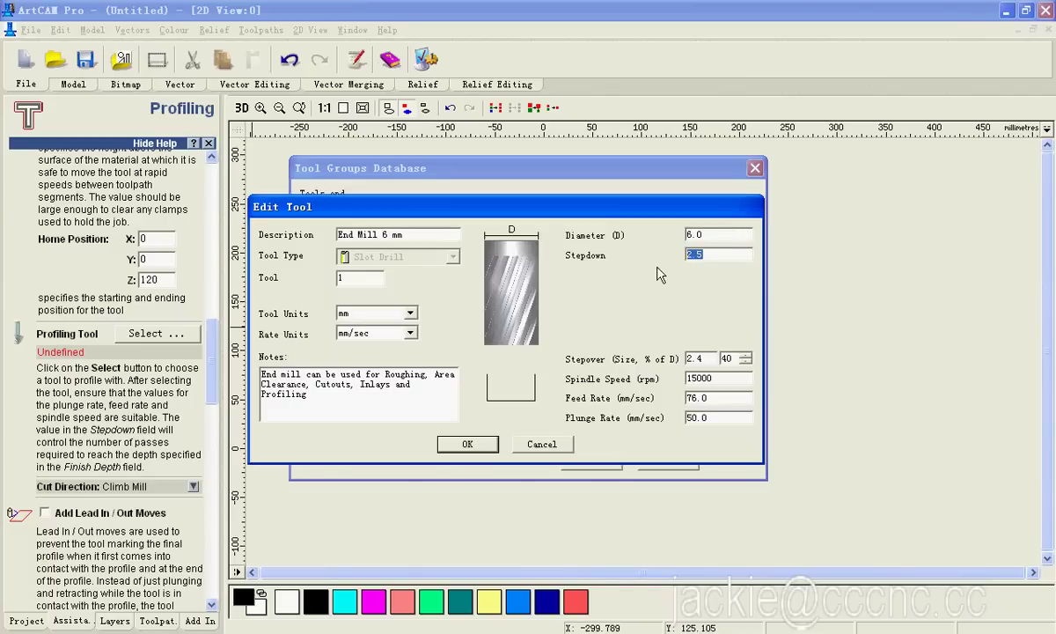
text(3.0)
key(Tab)
text(100)
click(692, 417)
click(451, 443)
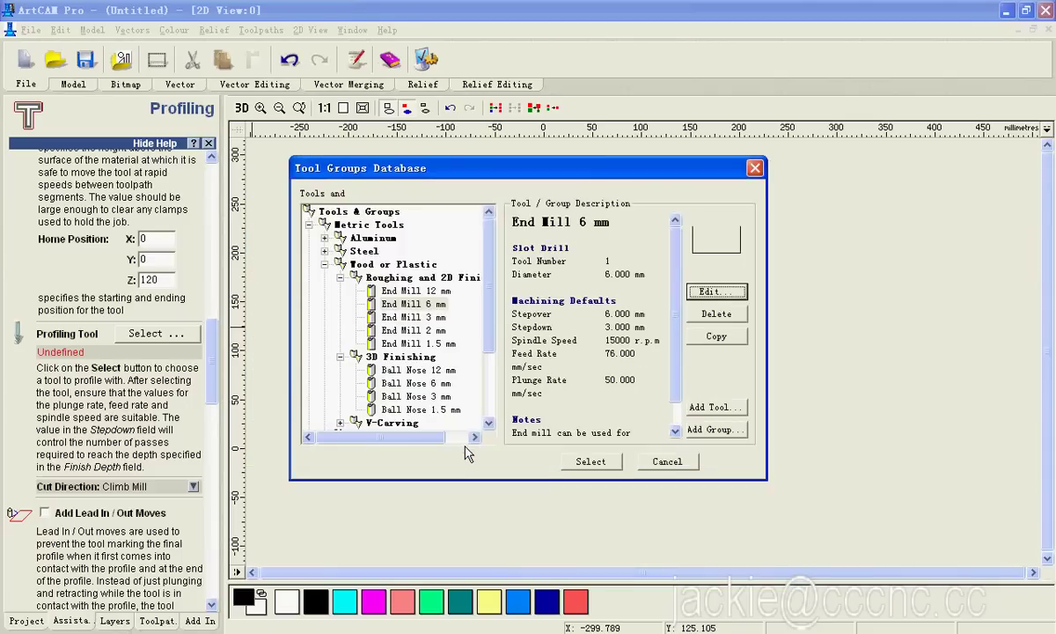
click(591, 461)
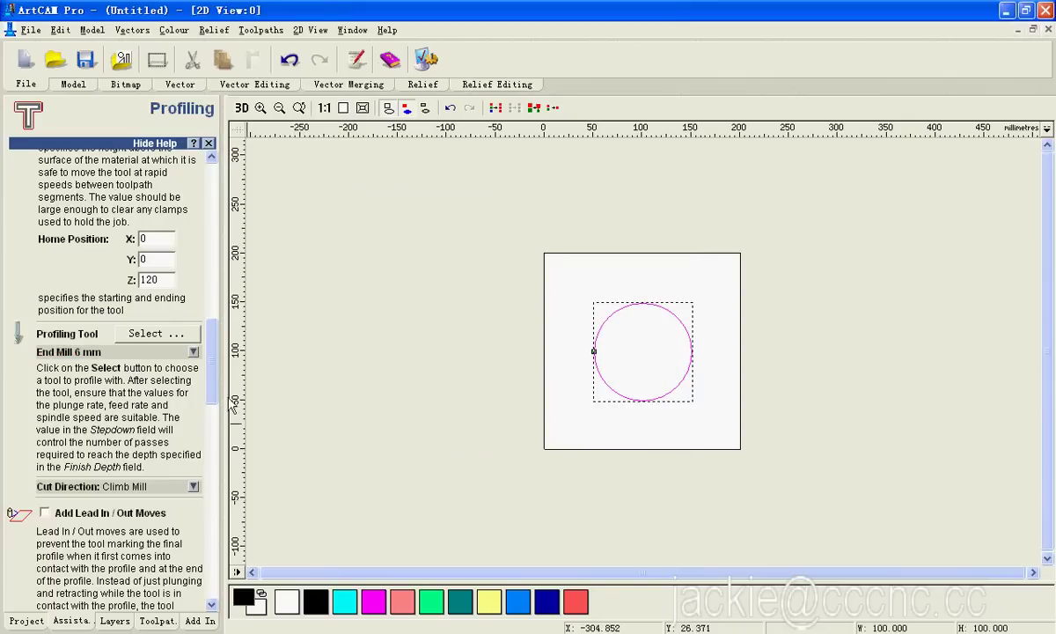
Define the material block as 20 mm thick with Z zero on the top surface and a top offset of 0.0.
drag(215, 380, 207, 545)
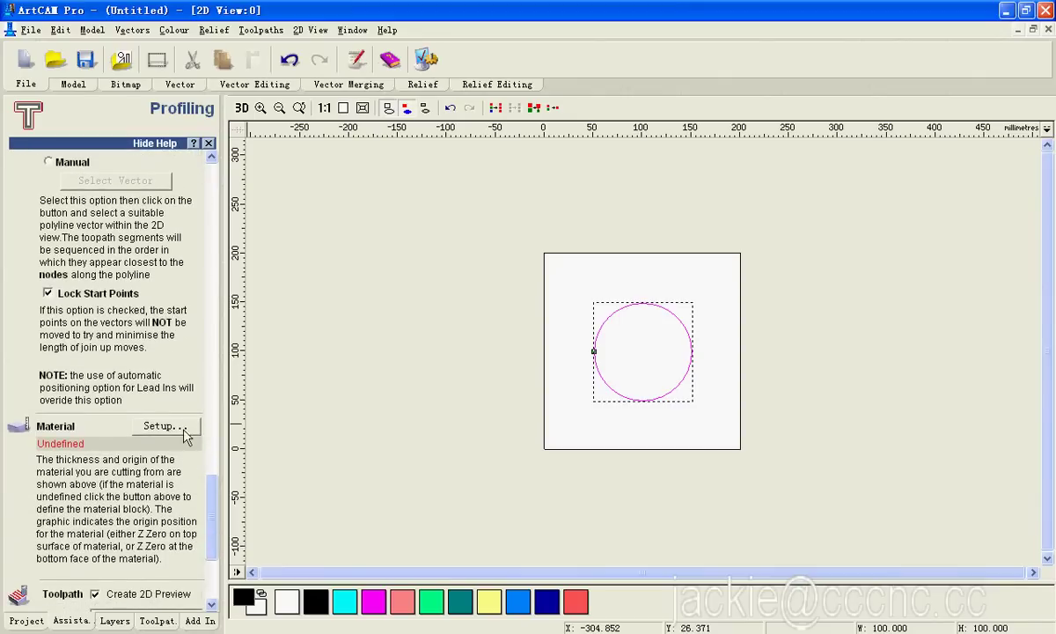
click(168, 425)
click(581, 269)
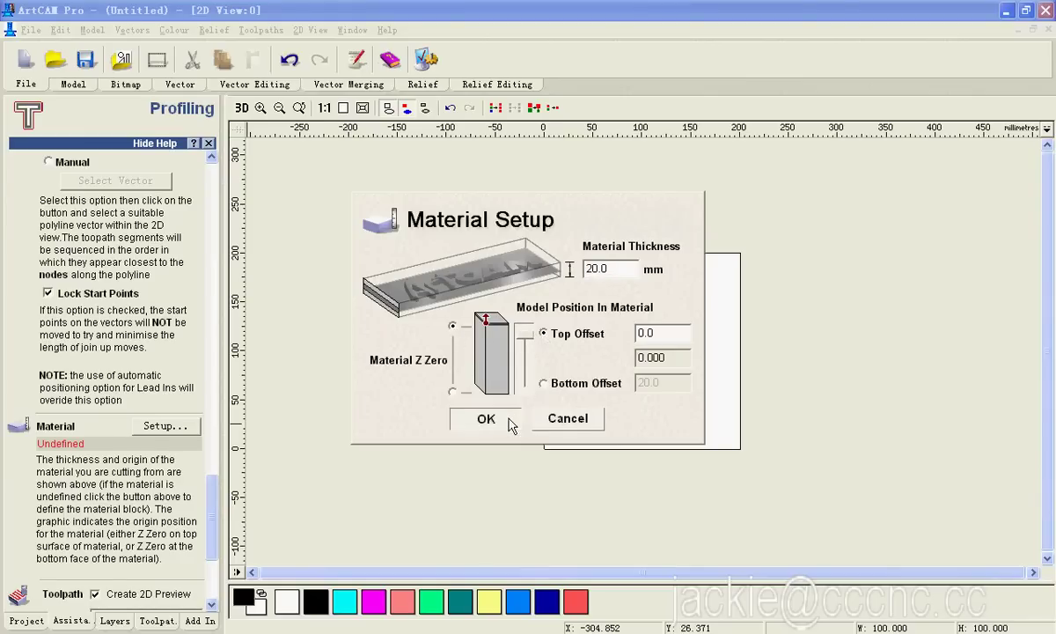
click(483, 417)
Calculate the Profile toolpath immediately with its 2D preview and close the profiling settings.
drag(211, 508, 198, 556)
click(176, 553)
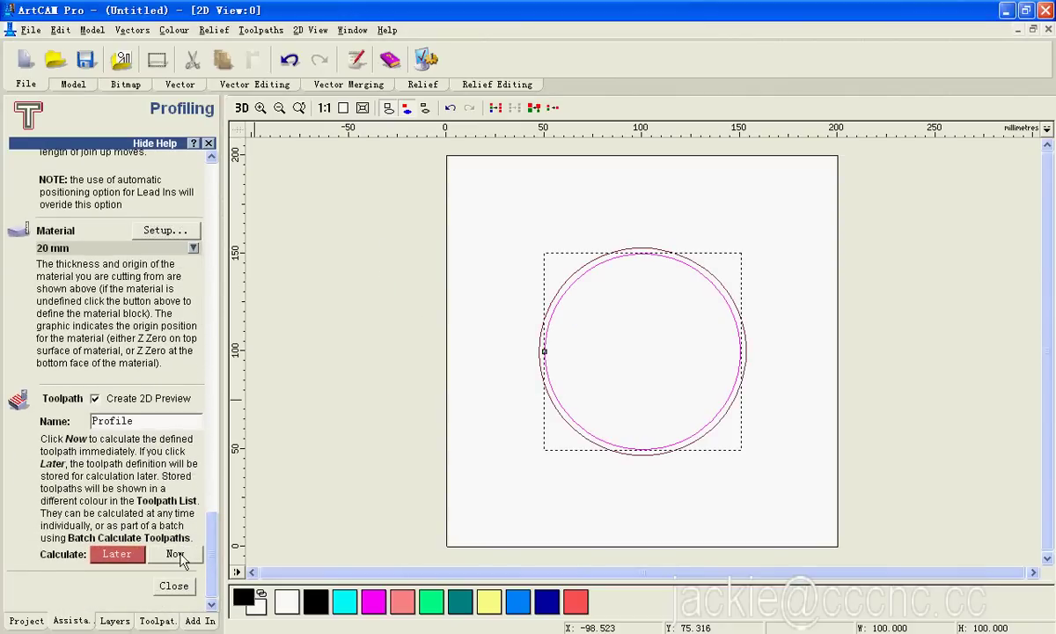
click(173, 585)
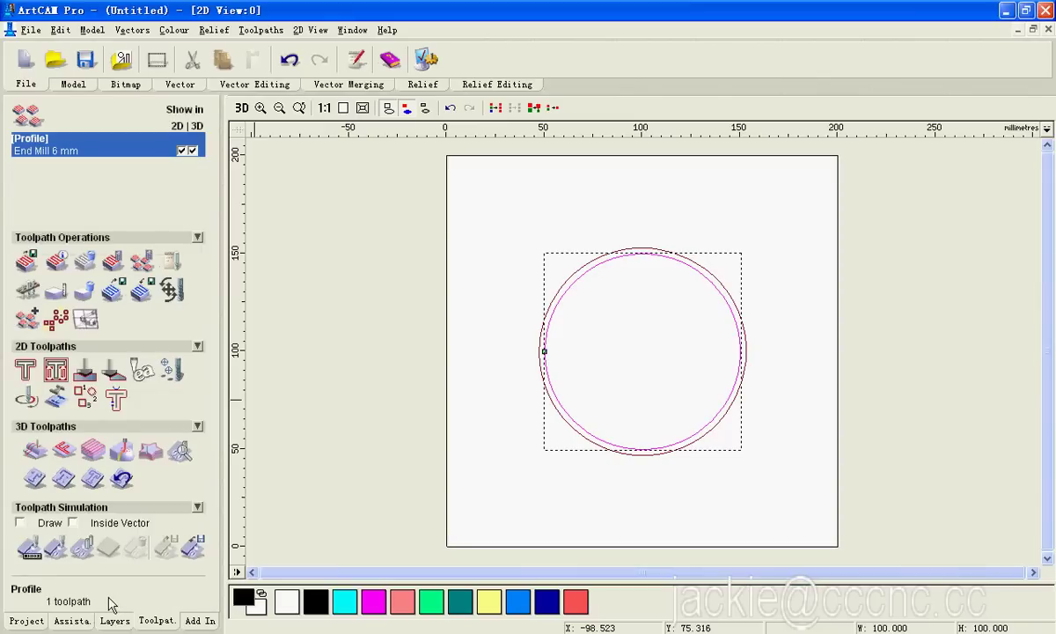
Simulate the Profile toolpath in 3D at standard resolution on a block from 0.0 to -20.0 mm.
click(29, 550)
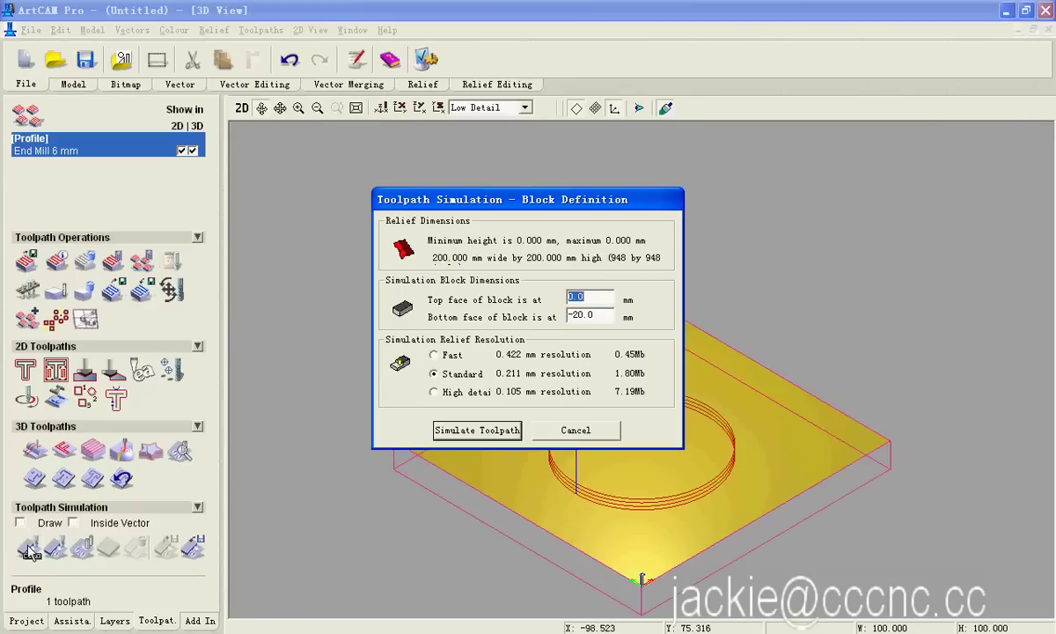
click(477, 431)
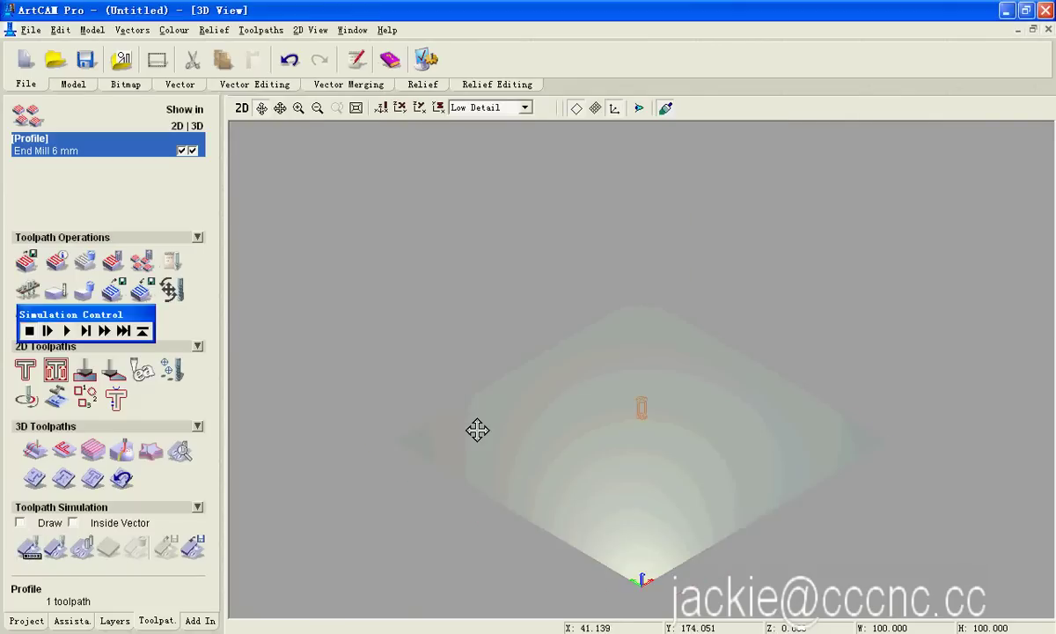
click(73, 330)
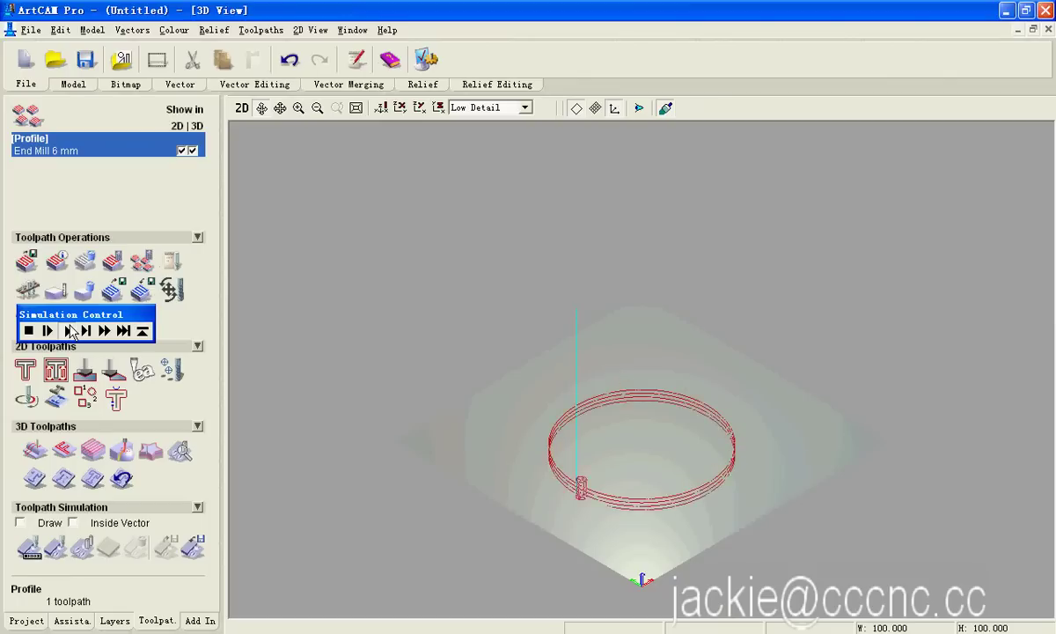
drag(637, 554, 702, 431)
drag(806, 400, 477, 555)
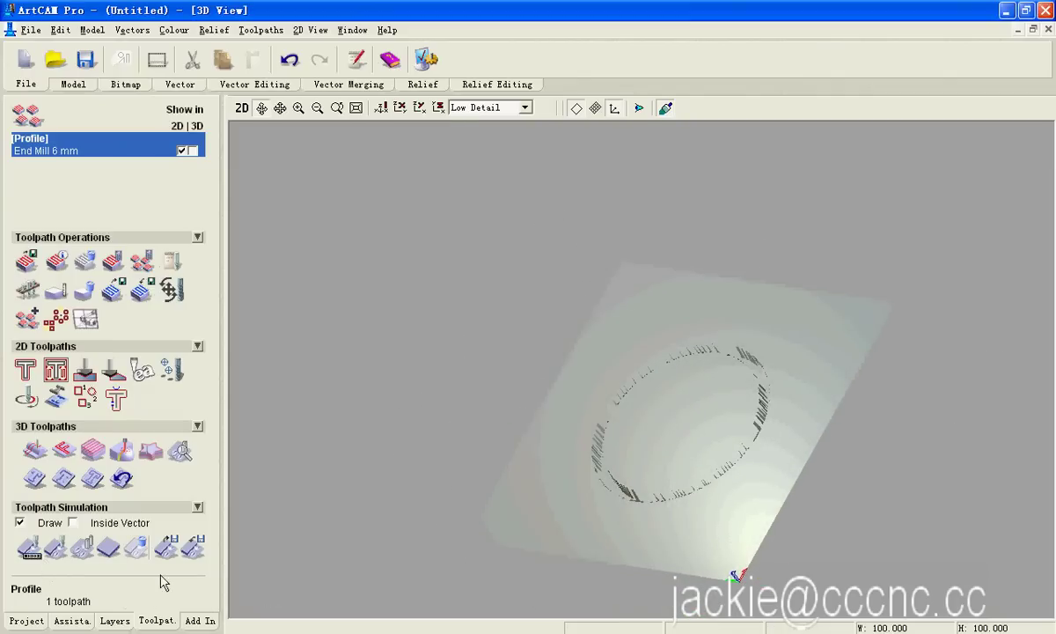
Save the Profile - End Mill 6 mm toolpath to the desktop as Circle in Model Master (*.mmg) format and close the toolpath saving dialog.
click(28, 261)
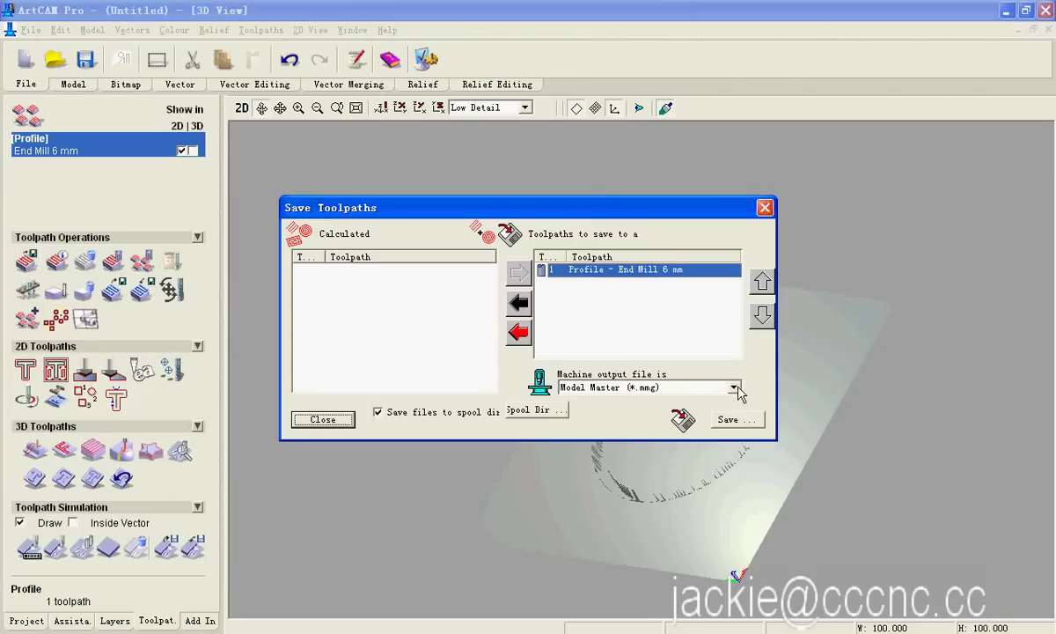
click(737, 421)
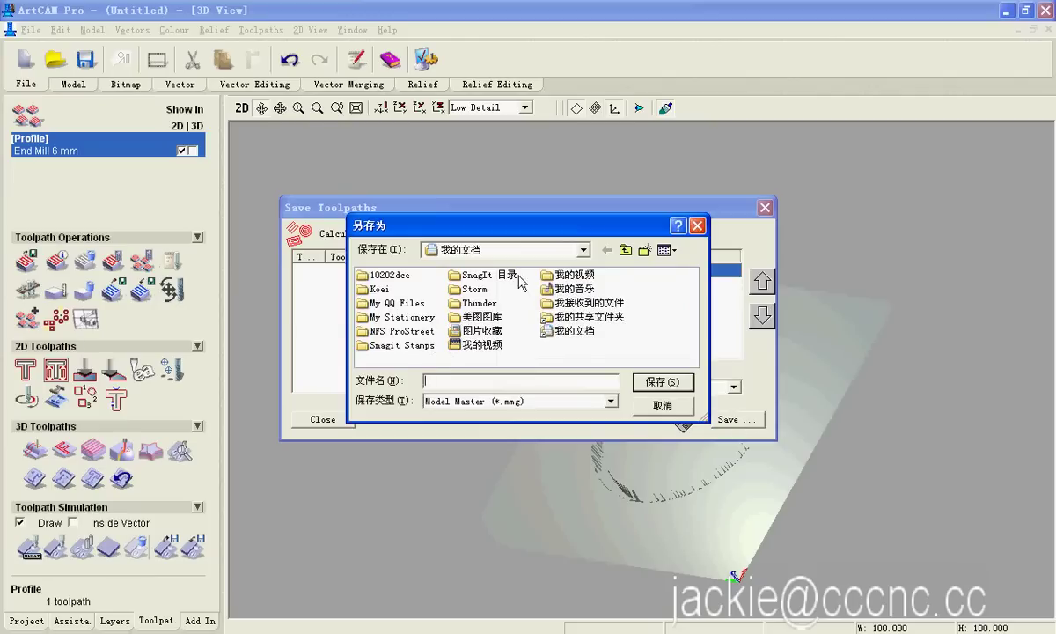
click(583, 250)
click(487, 263)
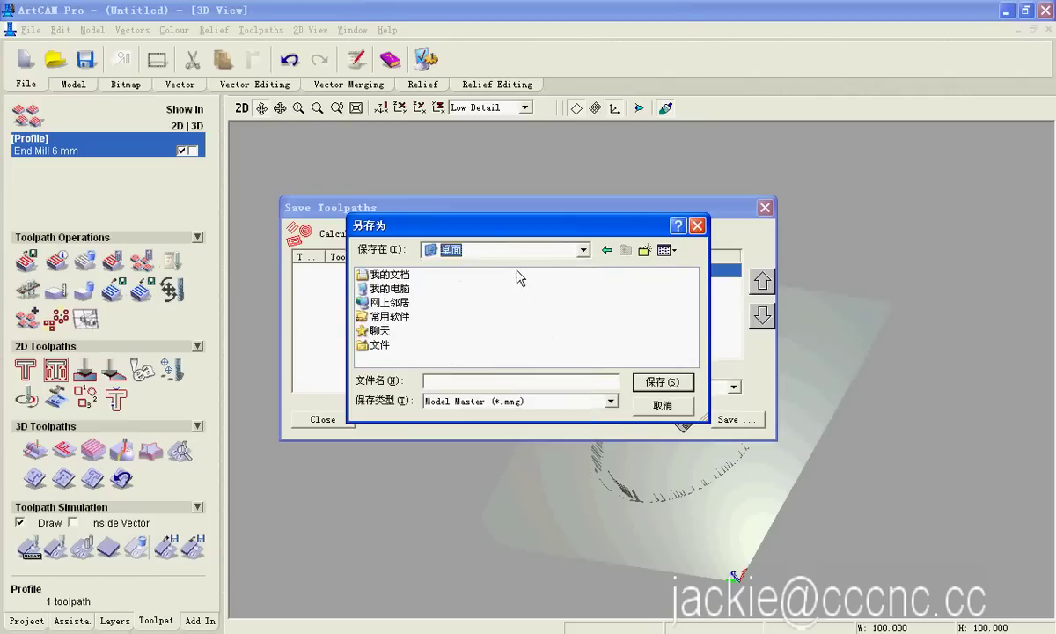
click(515, 381)
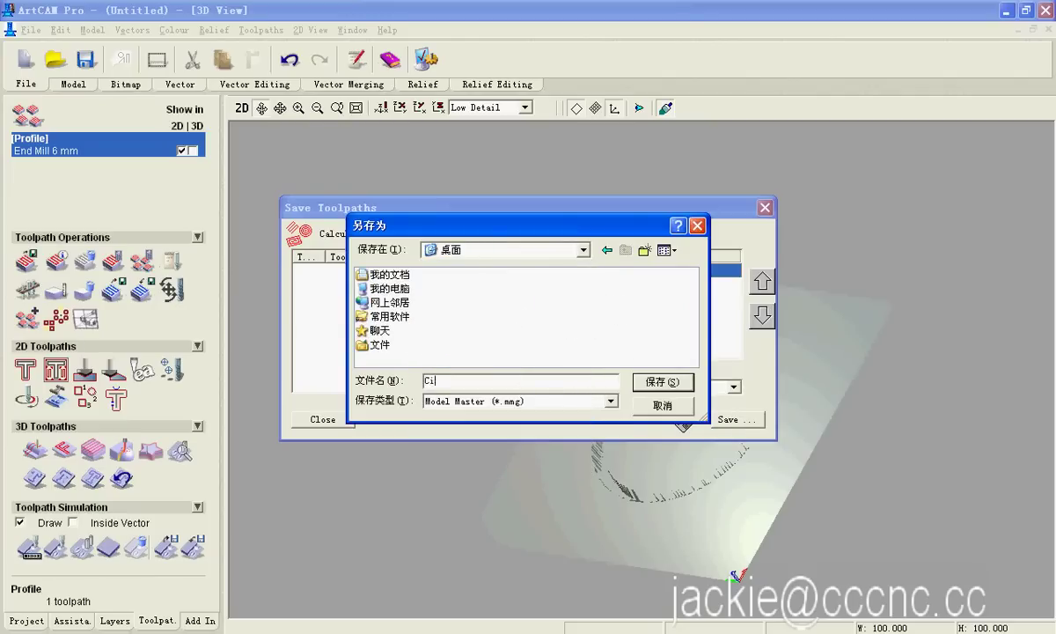
click(652, 384)
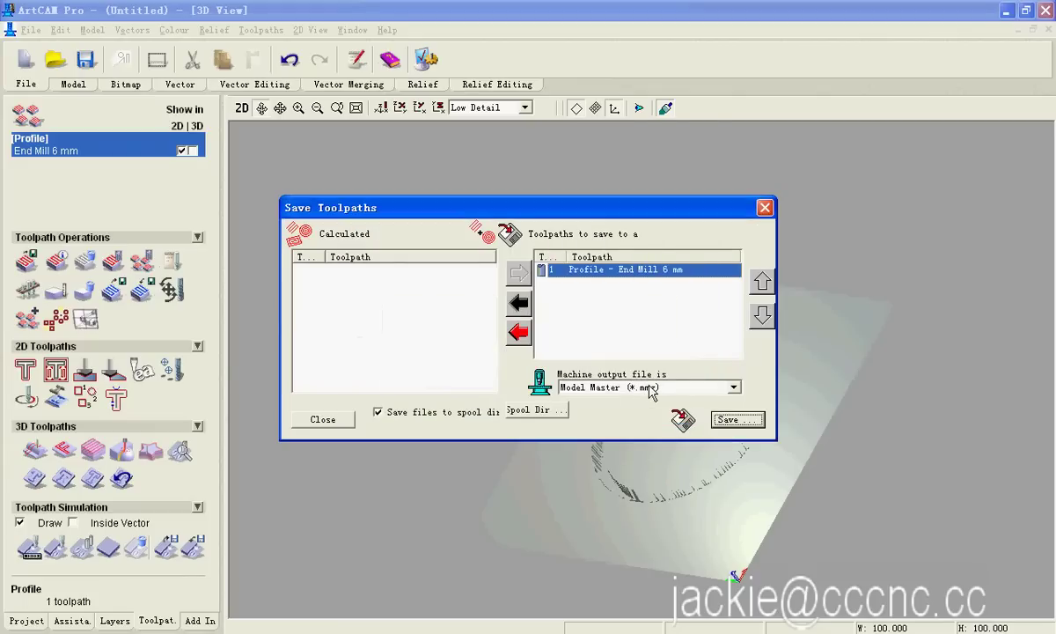
click(764, 207)
Minimize ArtCAM Pro, open the Circle file from the desktop in Notepad, and examine its G-code through to the end.
click(1005, 10)
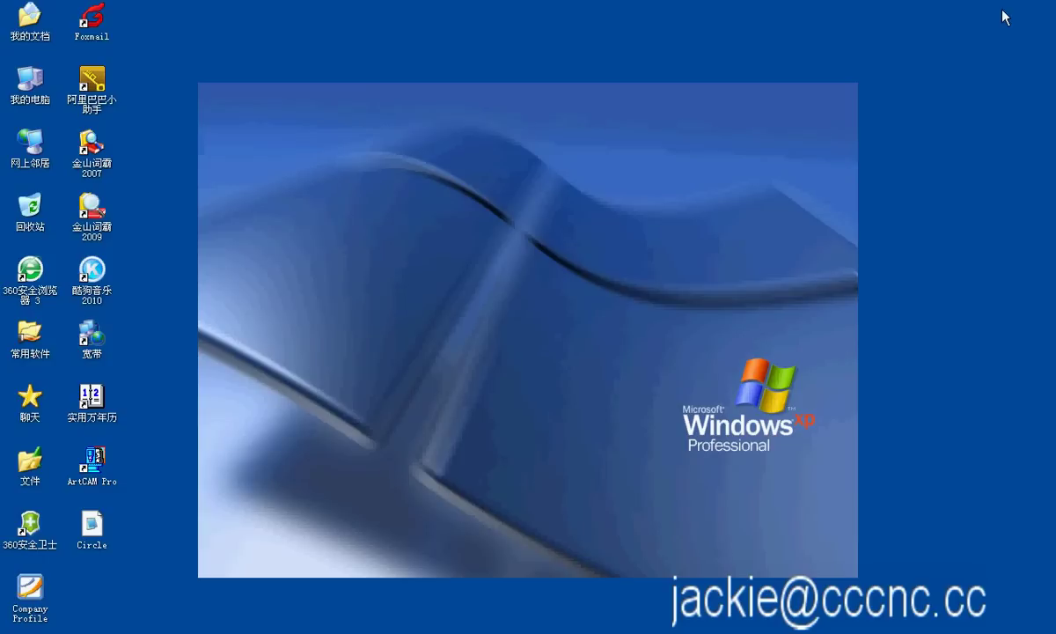
double_click(97, 521)
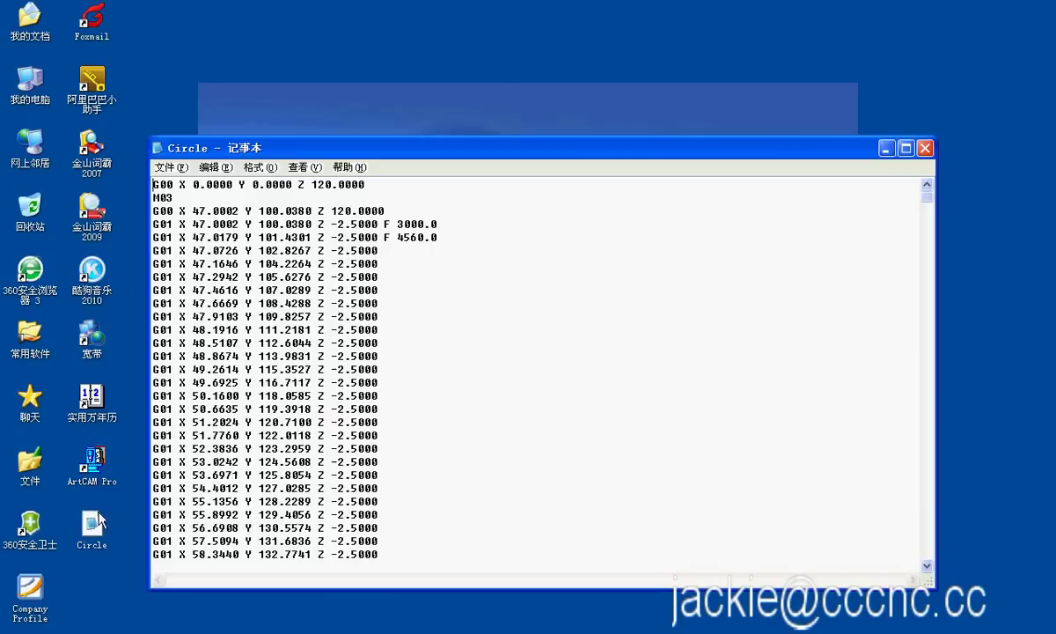
scroll(620, 281, down, 9)
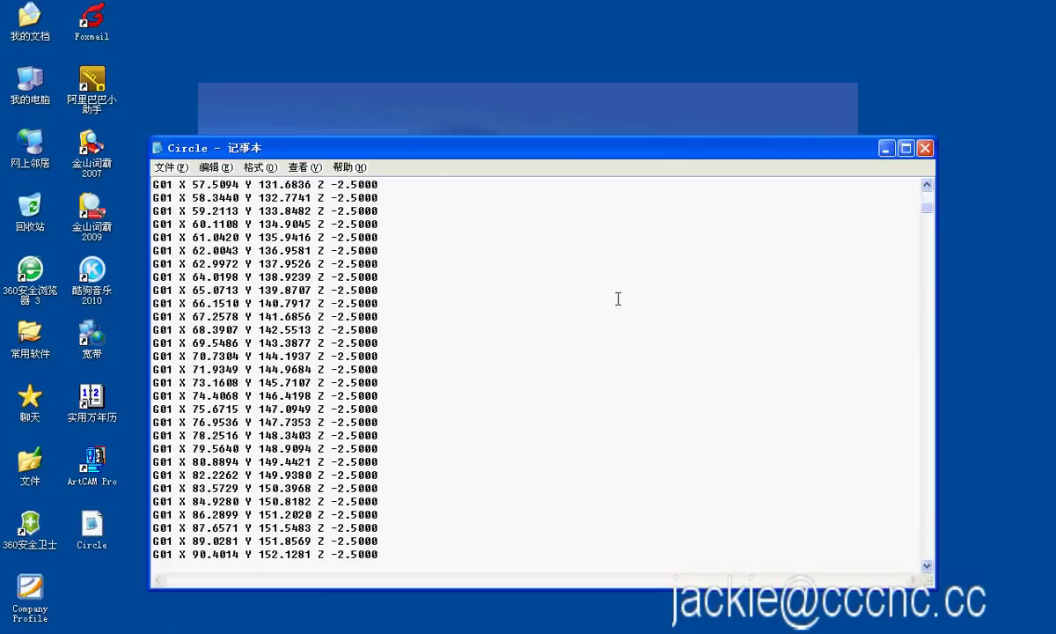
drag(931, 215, 913, 552)
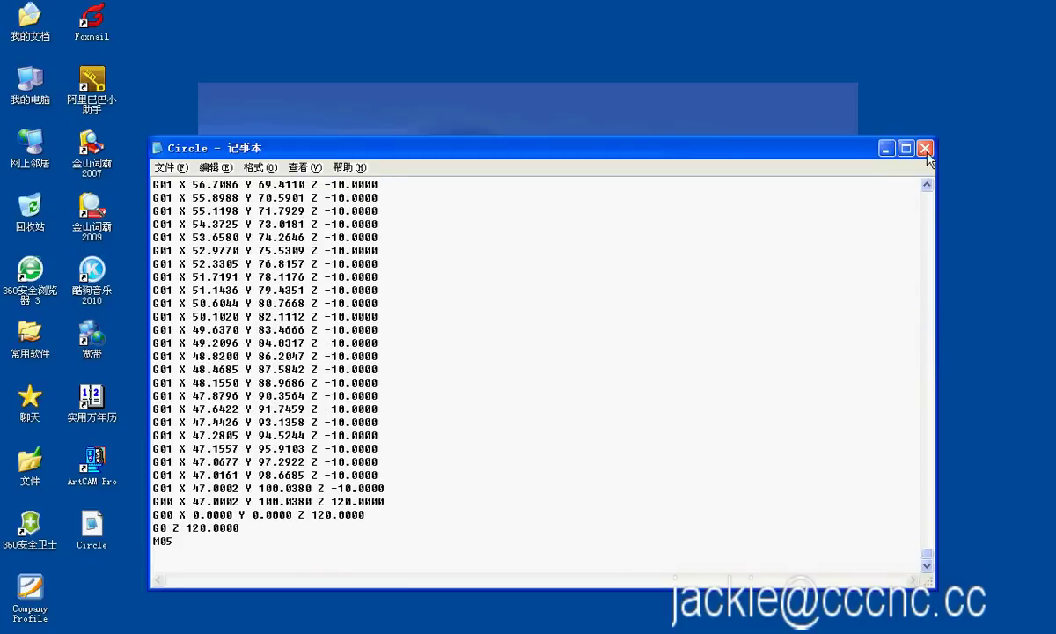